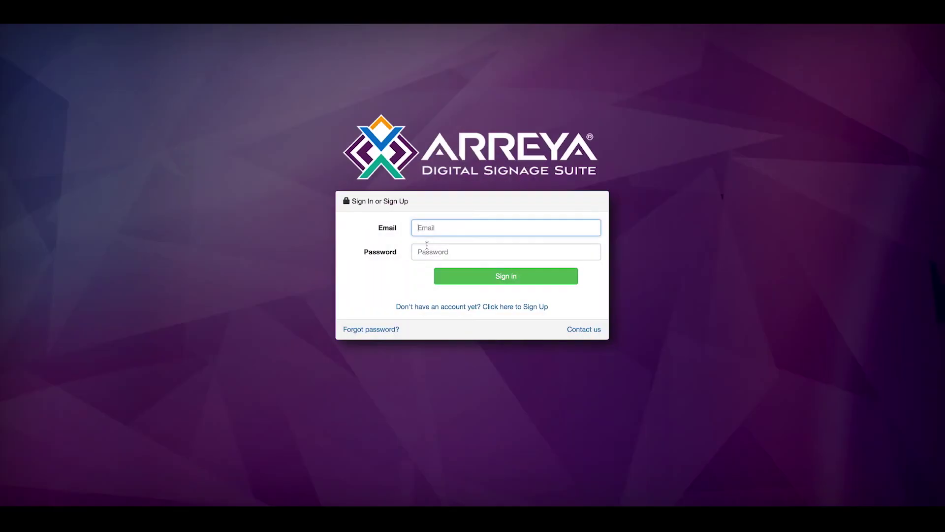
Sign in with the training account's autocompleted email and its password to reach My Channel.
click(427, 246)
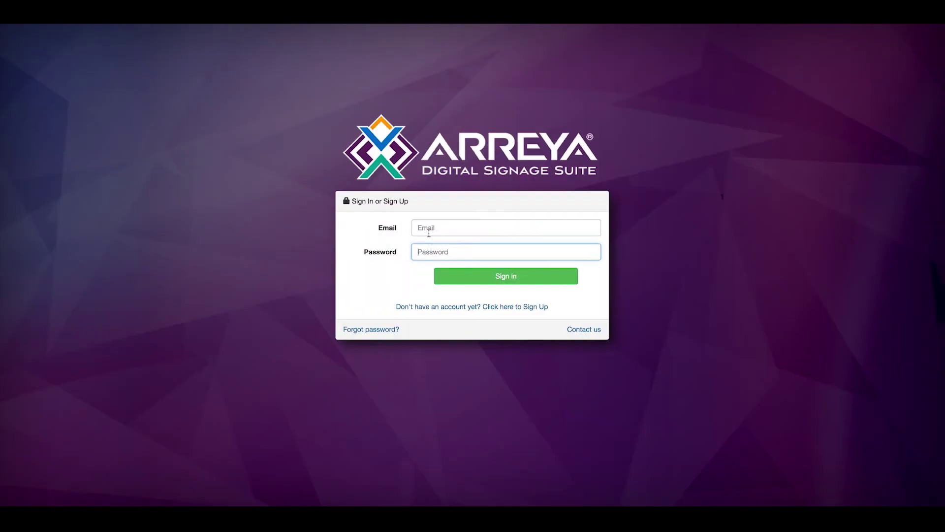
click(428, 232)
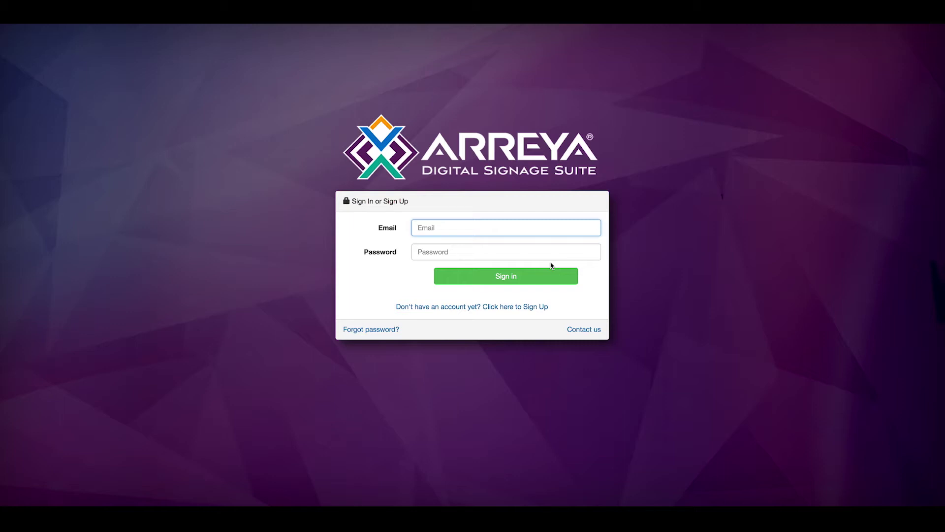
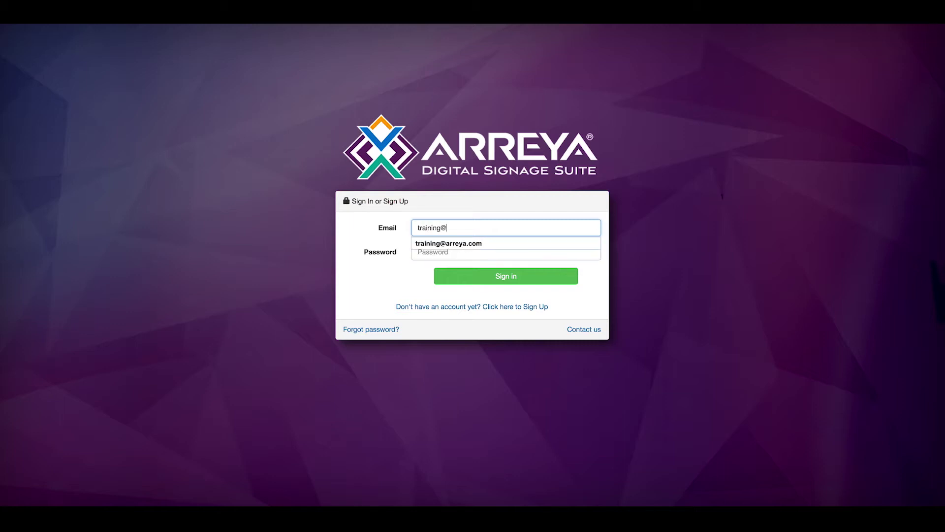
key(Tab)
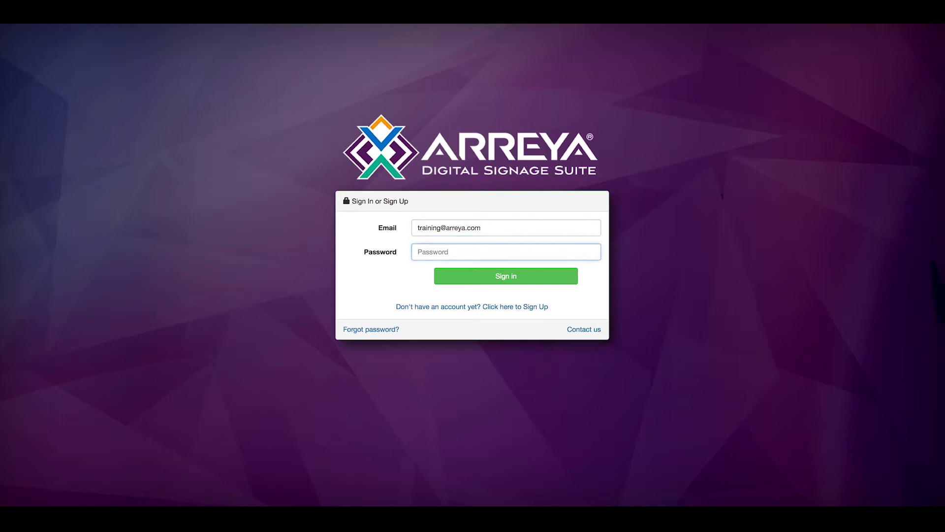
text(••••••••)
key(Return)
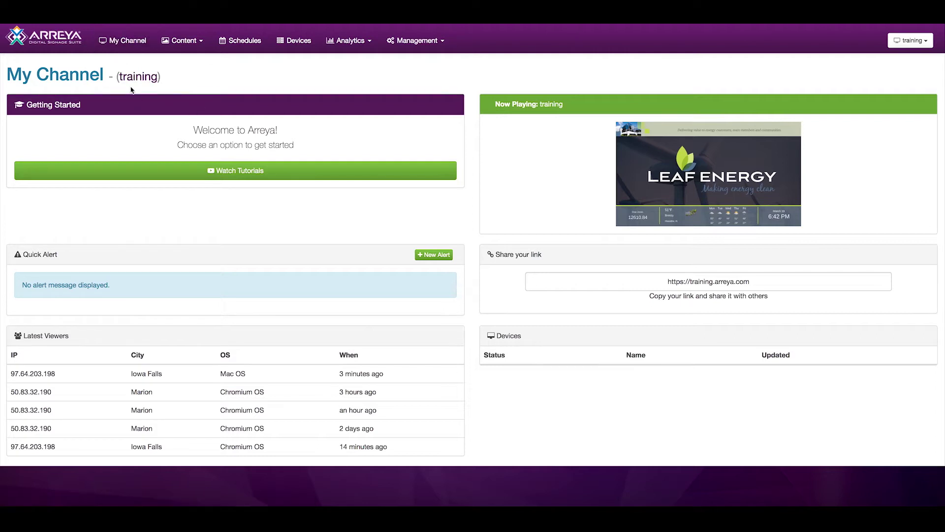
click(245, 181)
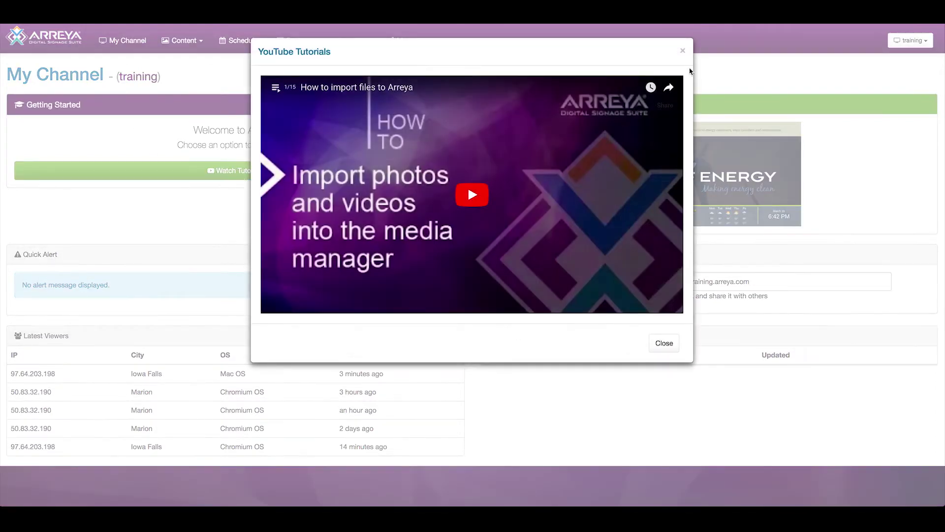
click(685, 53)
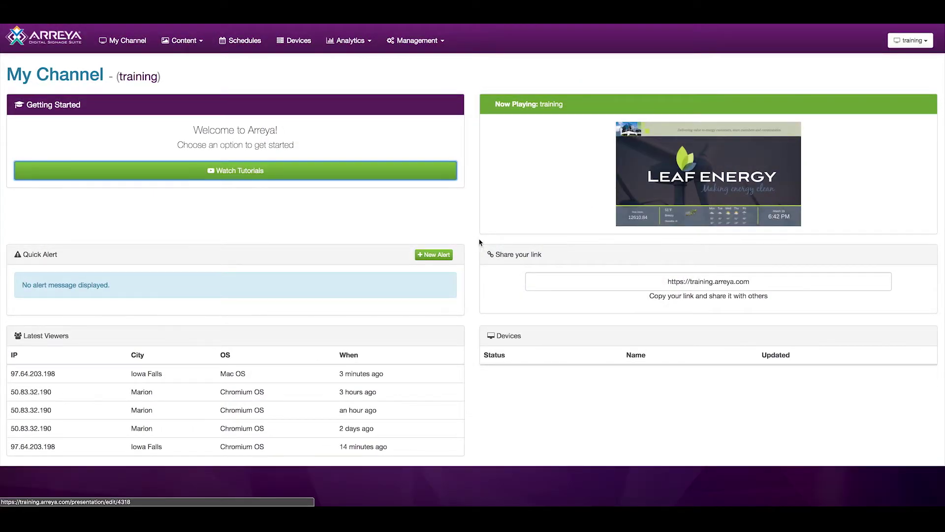
click(439, 255)
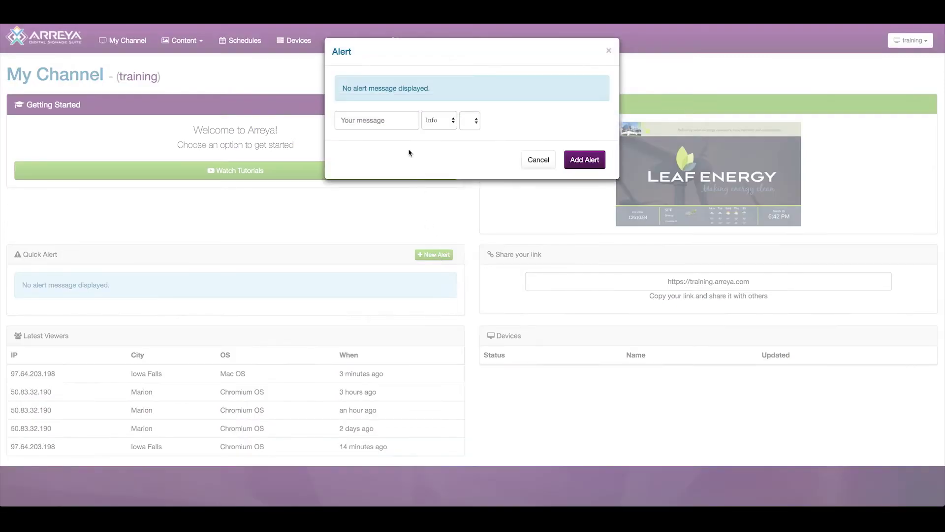
click(538, 161)
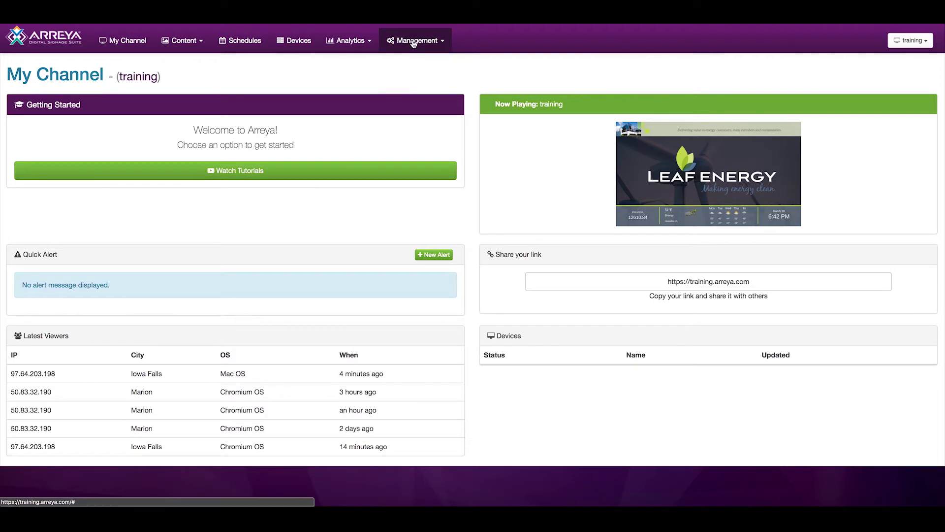
Pass through the Schedule calendar to the Devices page, which reports 0 devices.
click(179, 39)
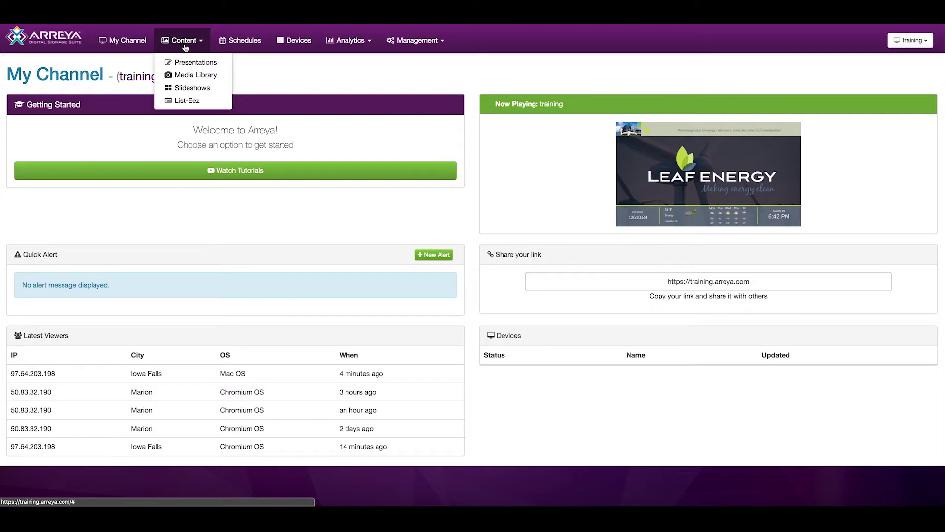
click(185, 45)
click(184, 43)
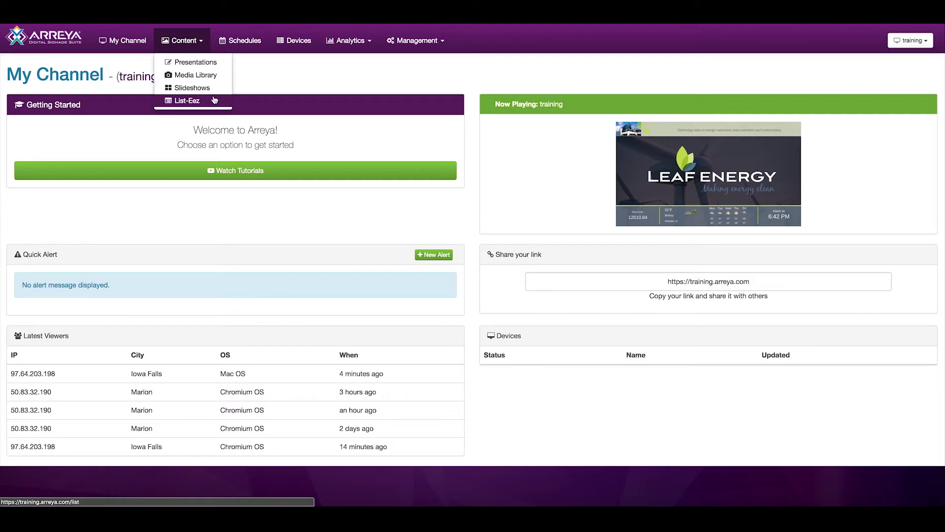
click(249, 49)
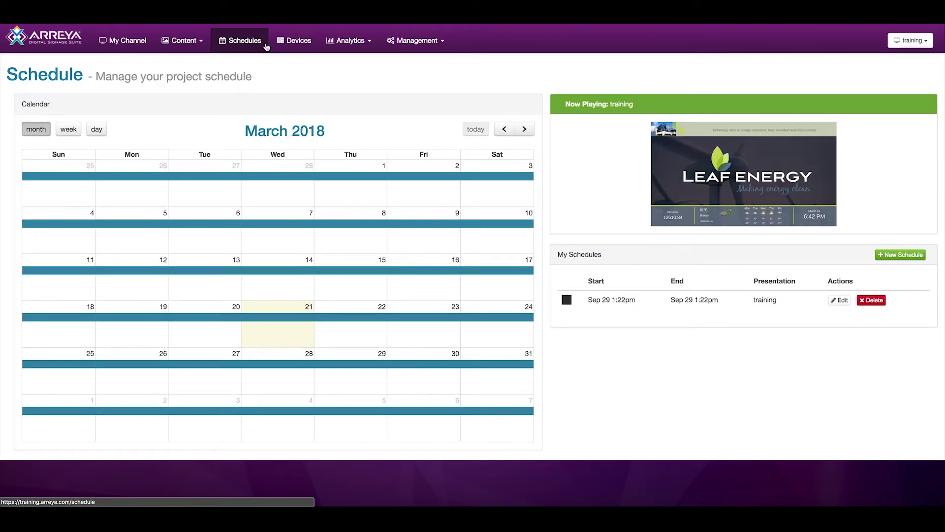
click(295, 43)
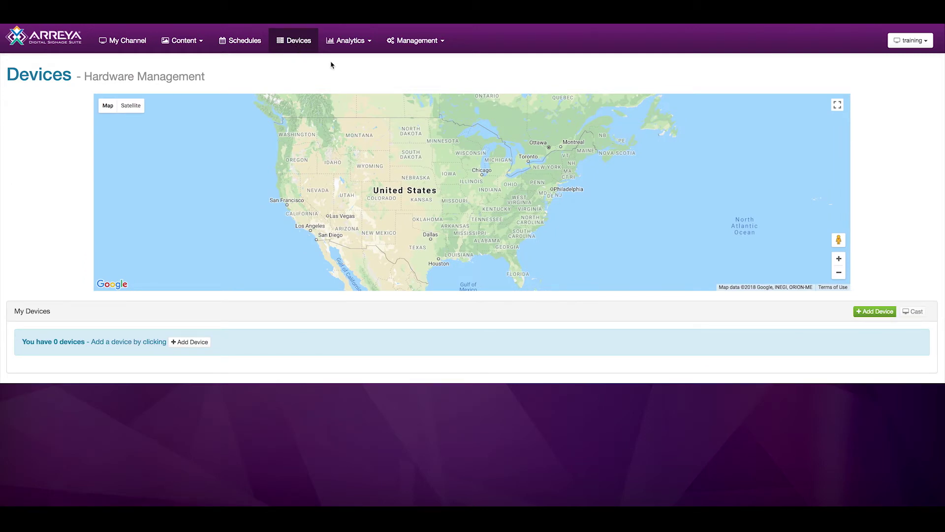
click(350, 42)
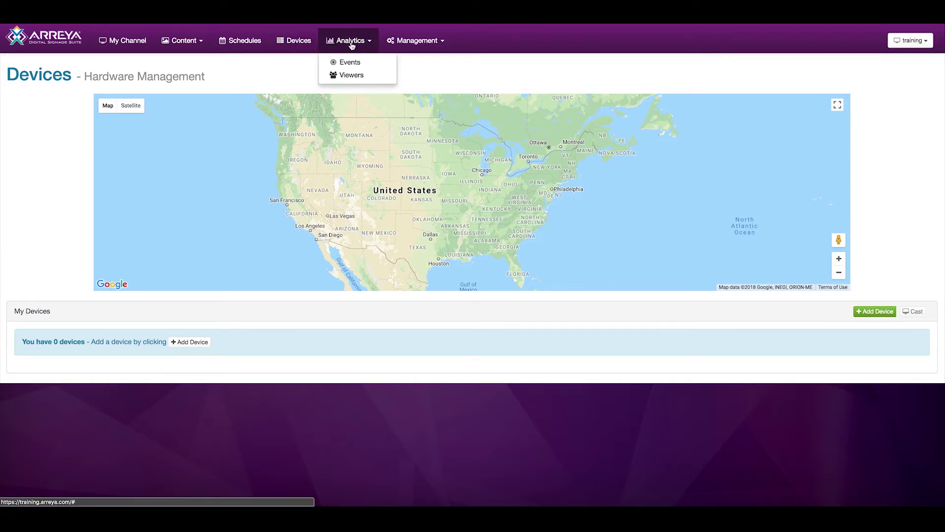
View Analytics Events, then open Viewer 58754's connection timeline on the Viewers page.
click(368, 63)
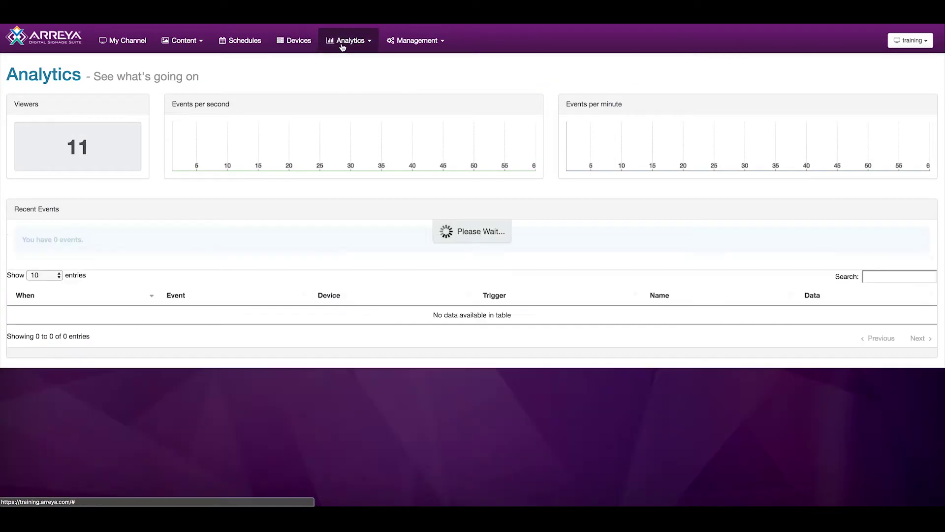
click(348, 40)
click(359, 74)
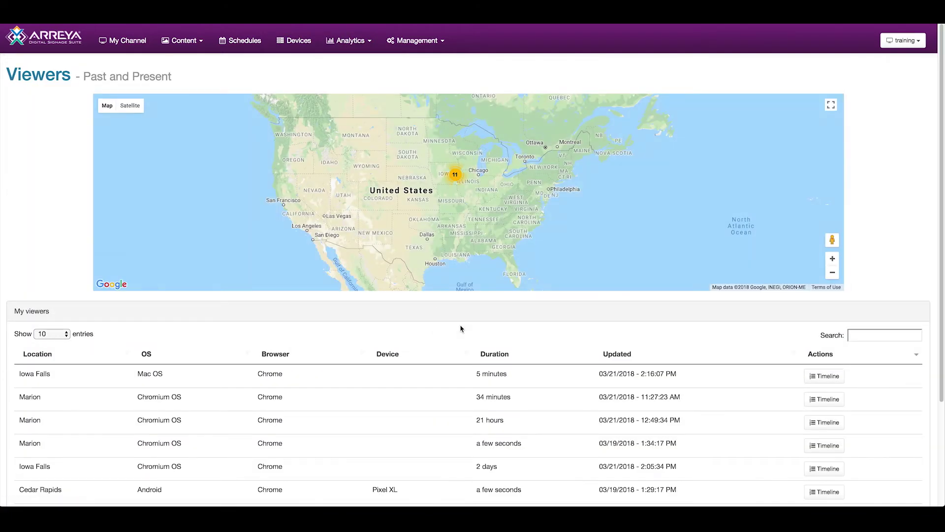
scroll(462, 327, down, 2)
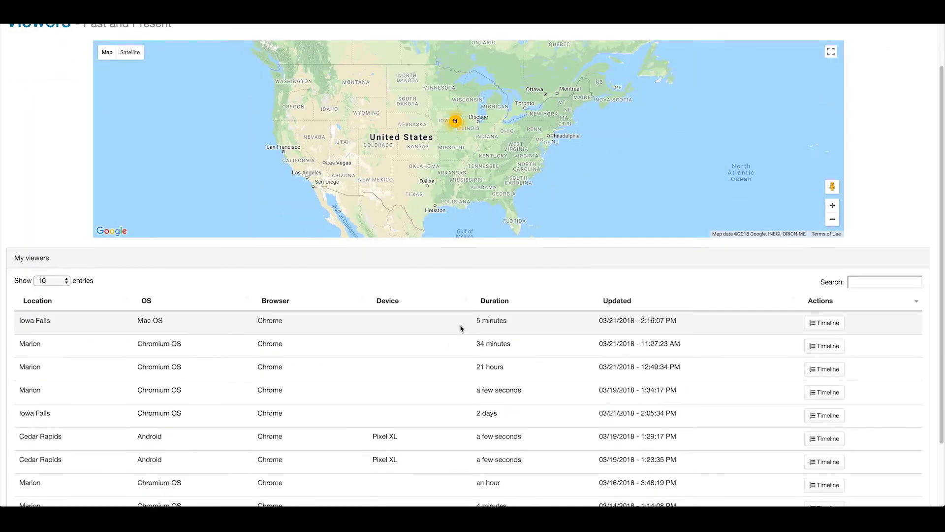
click(826, 328)
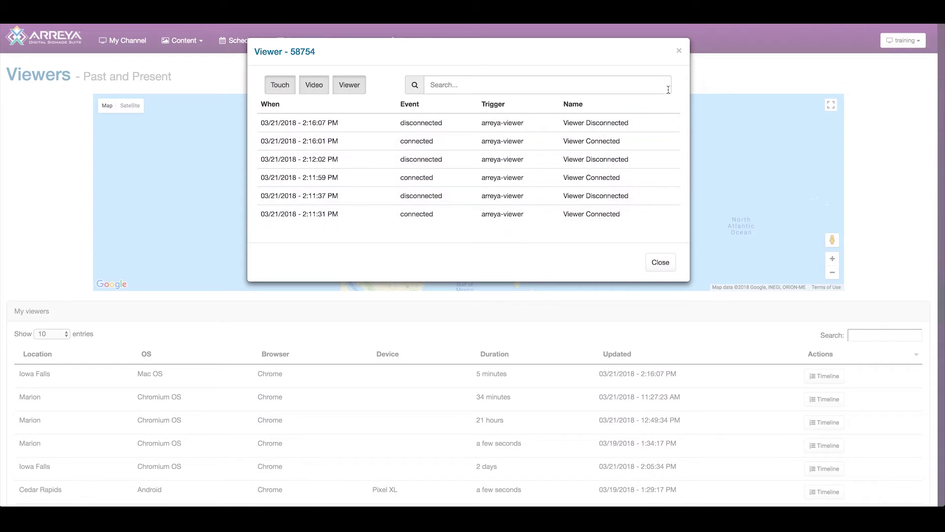
Close the viewer timeline and go to the Users management page.
click(679, 53)
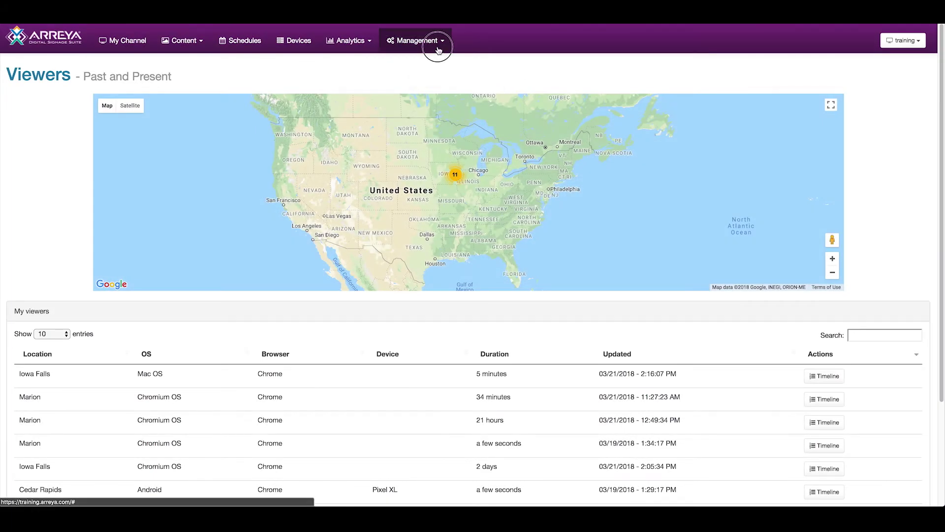
click(437, 46)
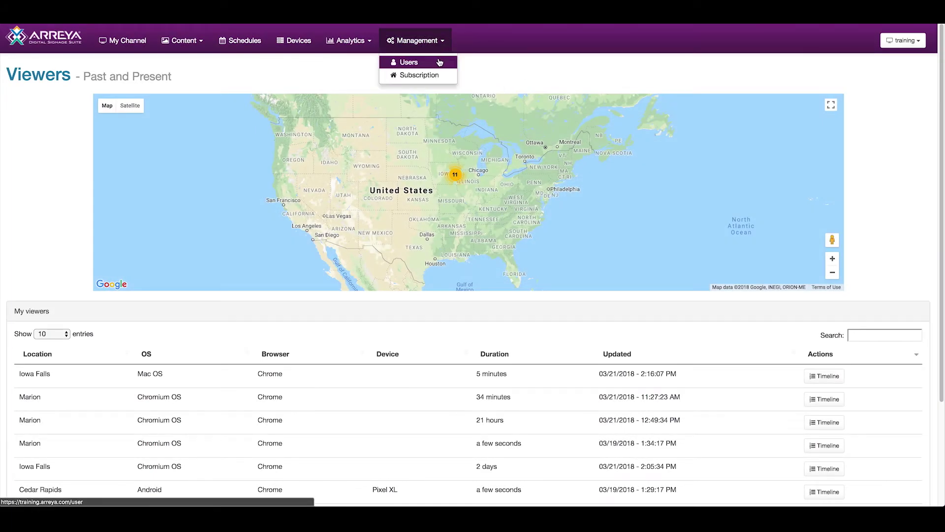
click(438, 61)
Preview the New User form's role list, discard it, and open Subscription & Payment.
click(908, 106)
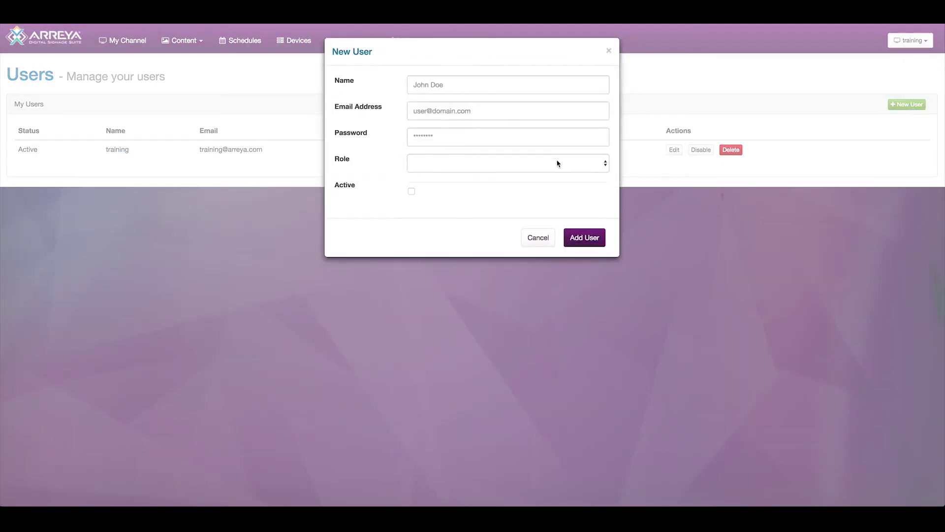
click(558, 163)
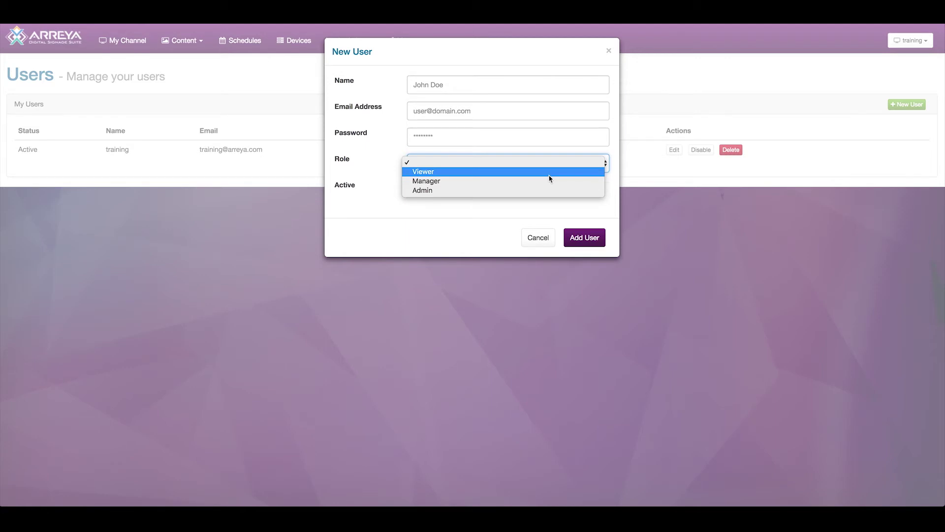
click(608, 52)
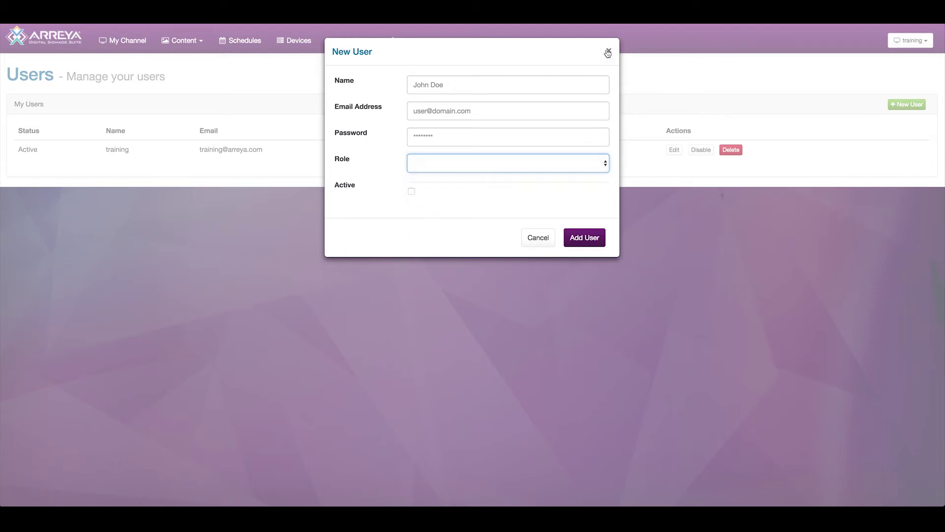
click(608, 52)
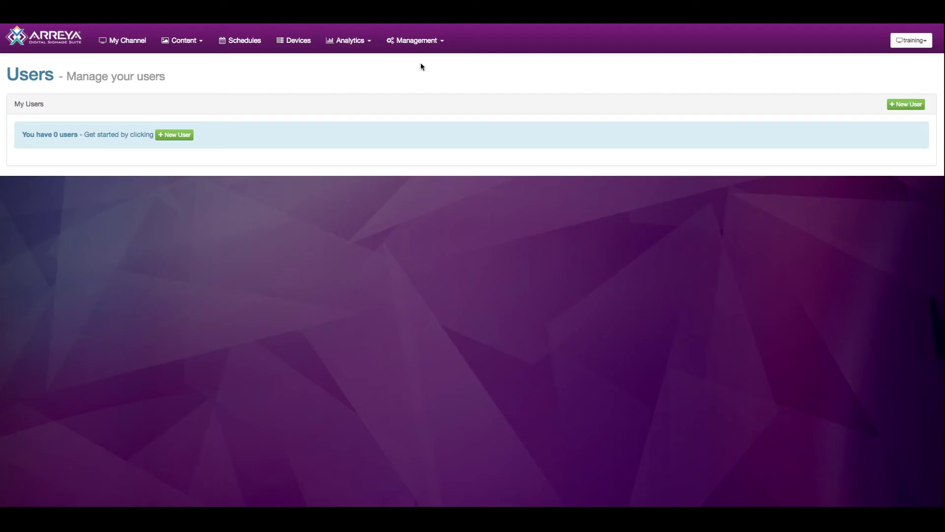
click(421, 44)
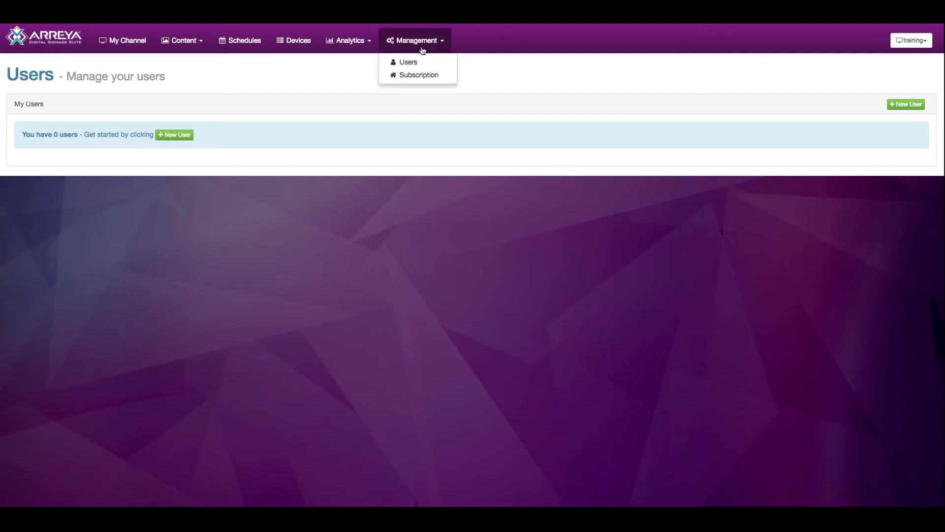
click(423, 74)
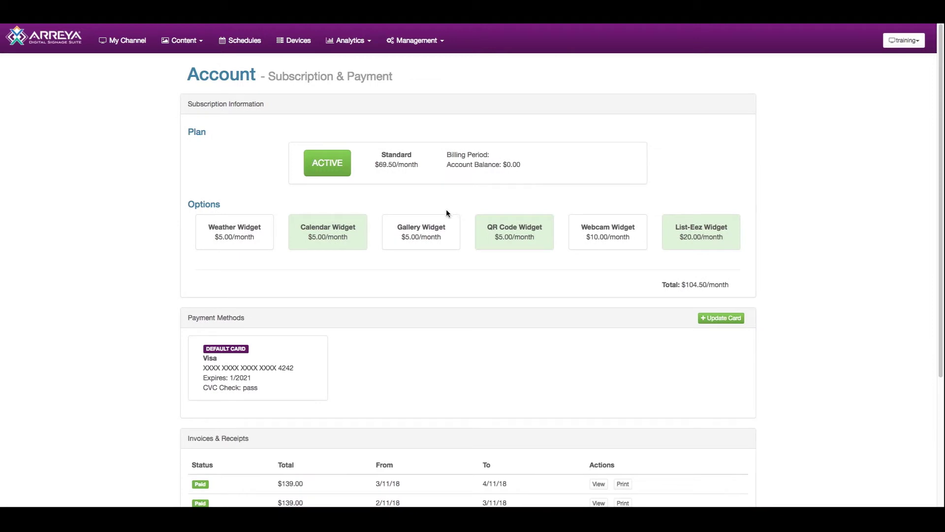
Look at the Update Card form, dismiss it, and review the paid $139.00 invoices.
click(732, 319)
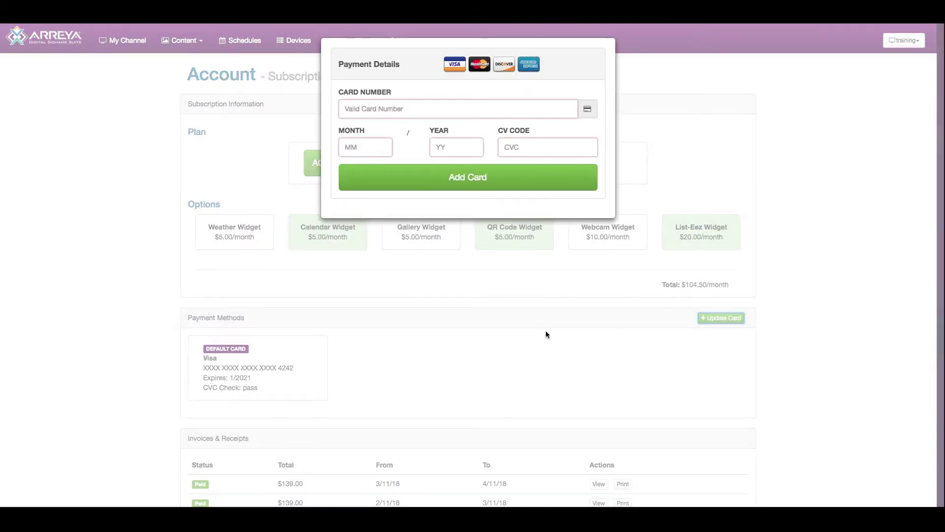
click(545, 335)
scroll(545, 331, down, 4)
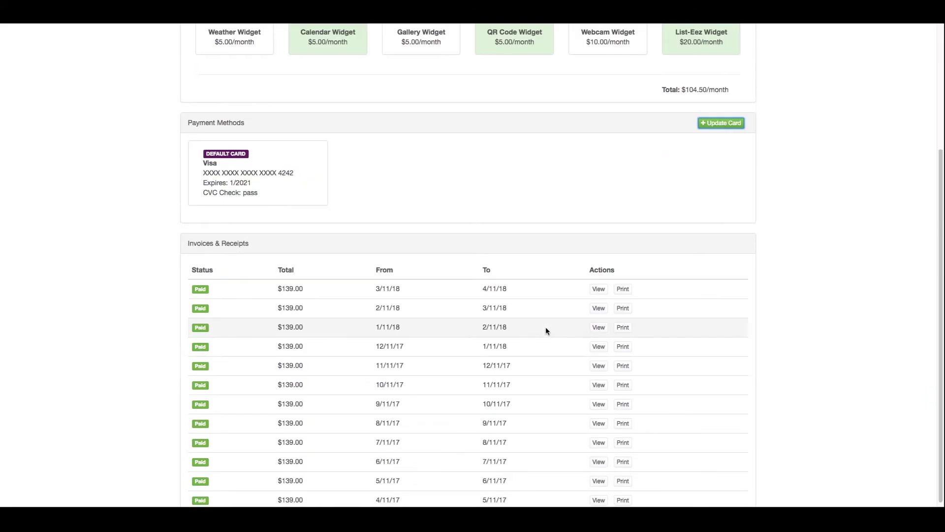
scroll(546, 327, up, 4)
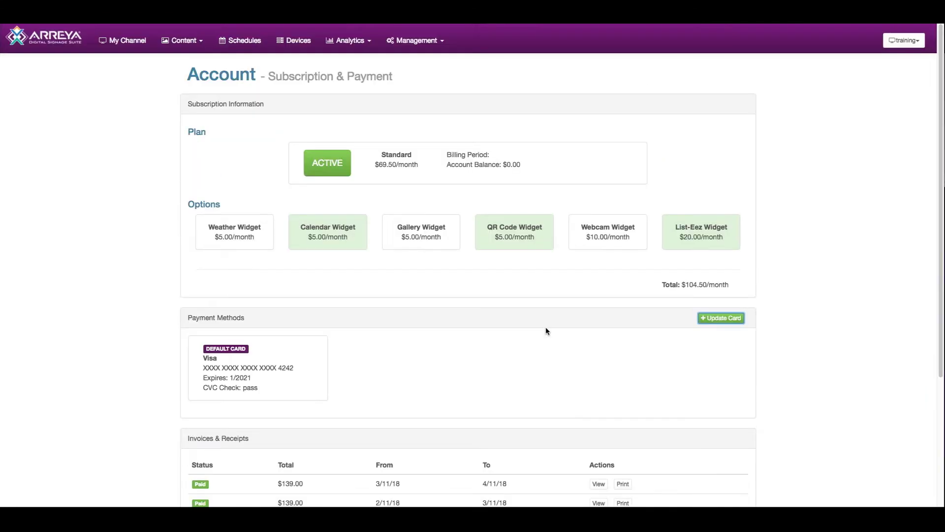
click(916, 43)
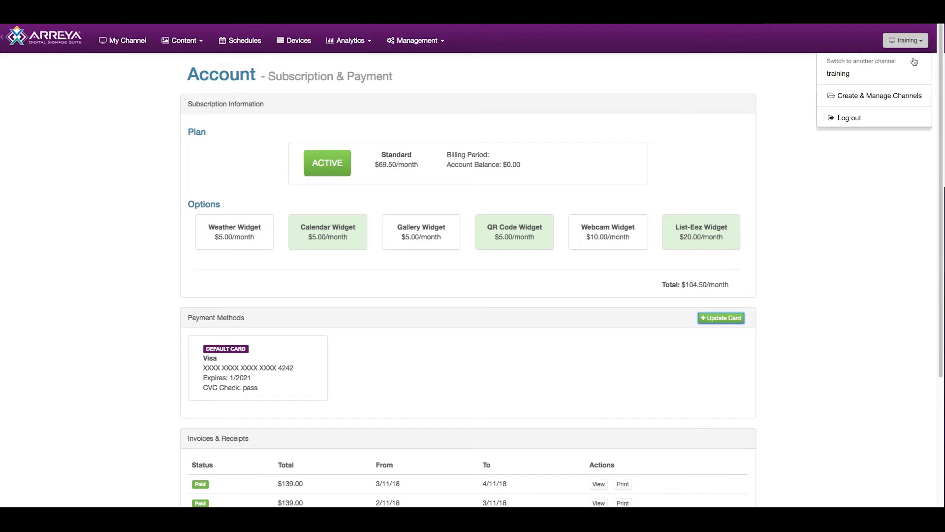
Go to Create & Manage Channels from the training channel dropdown.
click(895, 98)
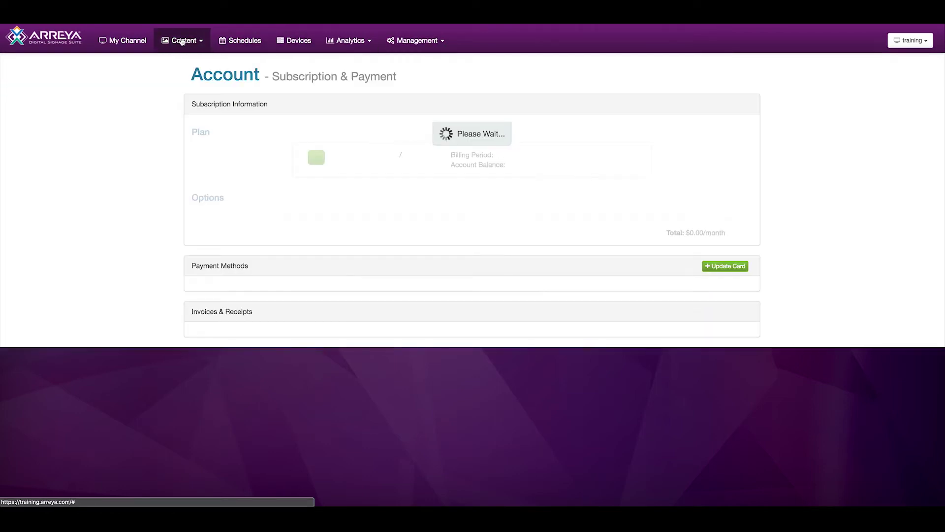
click(183, 41)
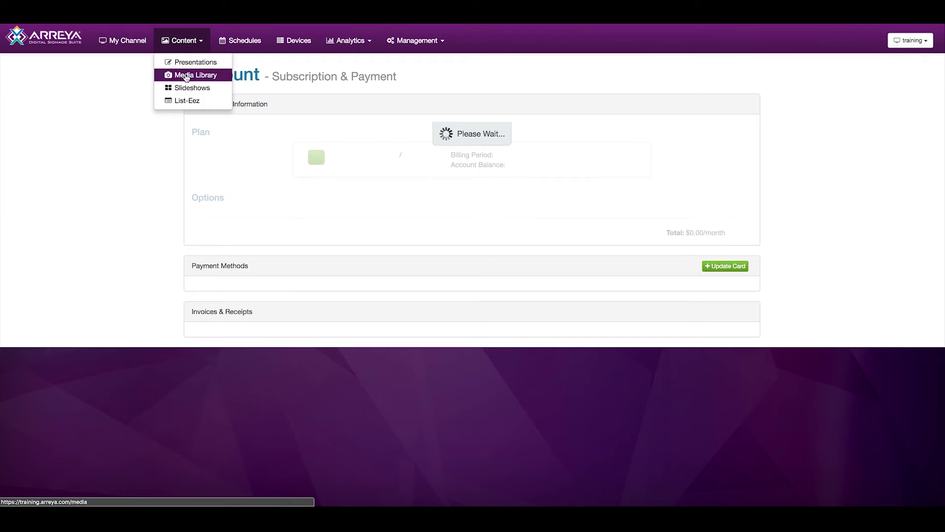
Open the Media Library and bring up the Choose files upload dialog.
click(186, 77)
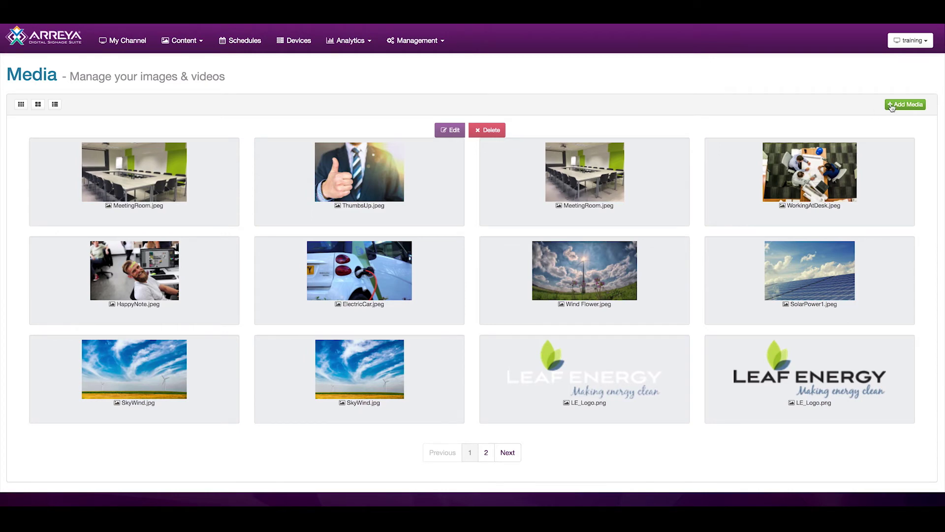
click(891, 104)
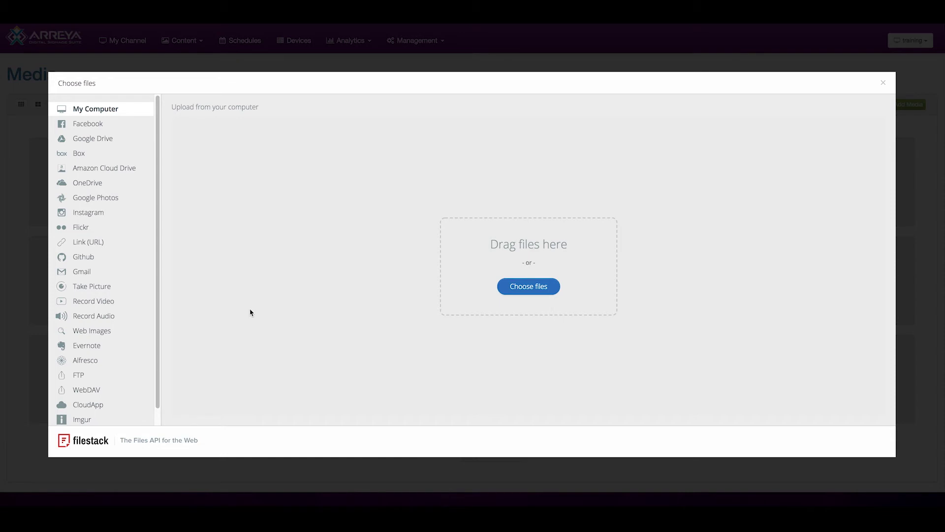
click(108, 329)
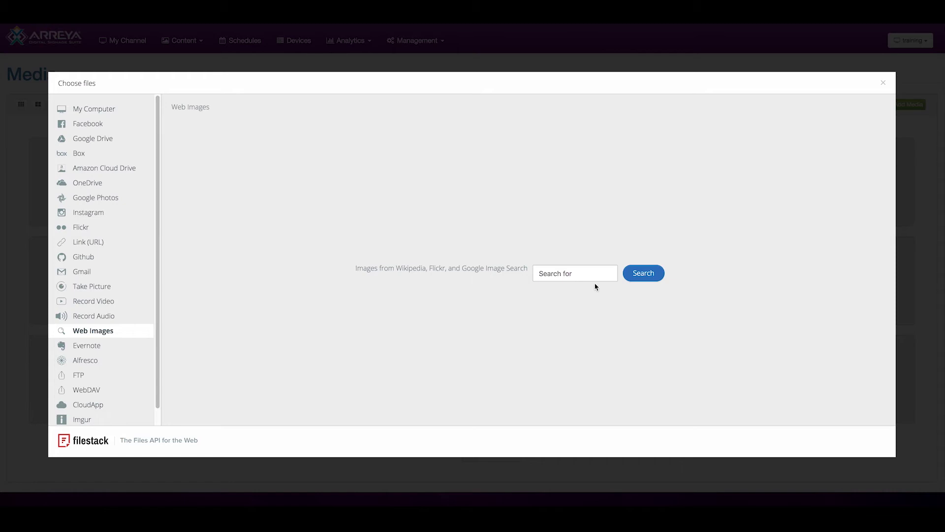
click(878, 87)
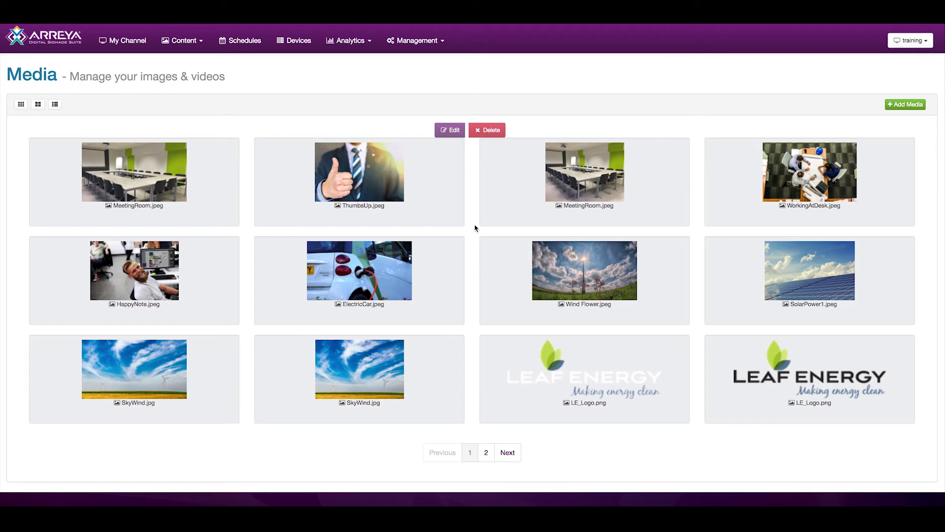
click(537, 204)
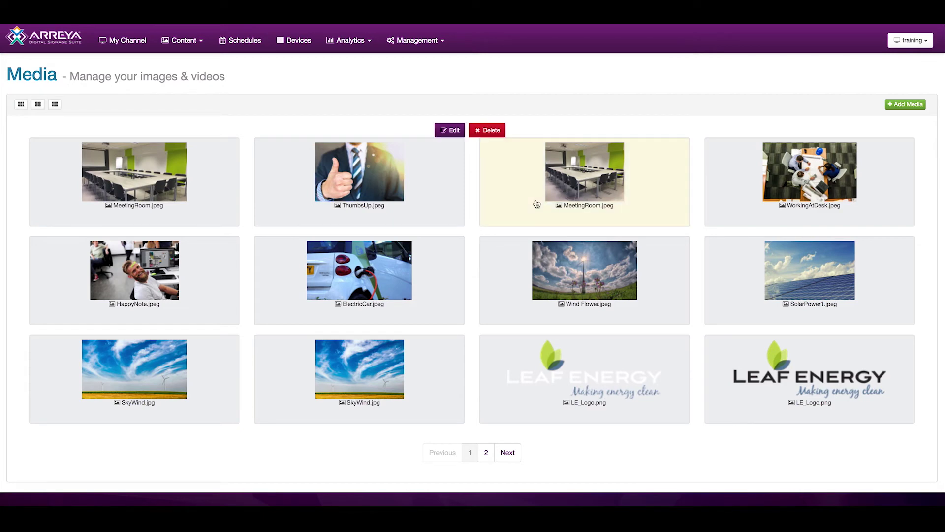
click(453, 131)
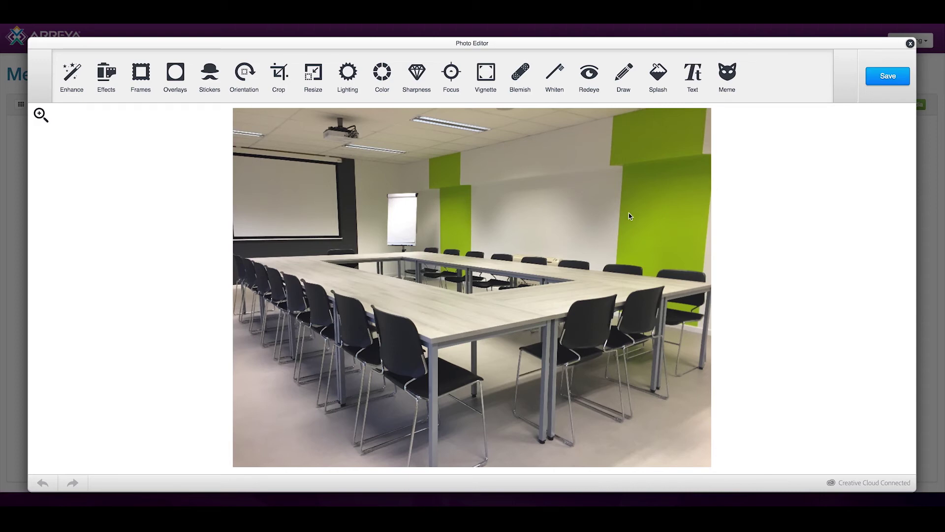
click(910, 45)
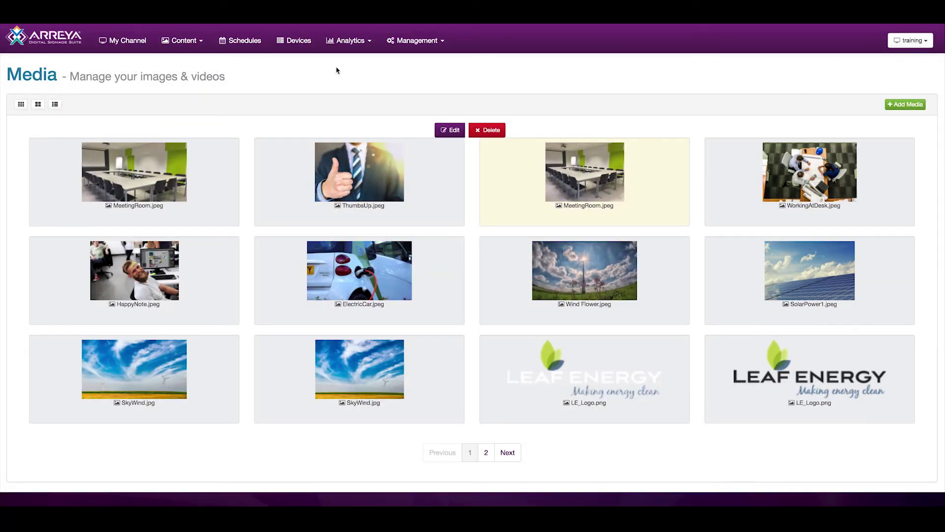
click(188, 49)
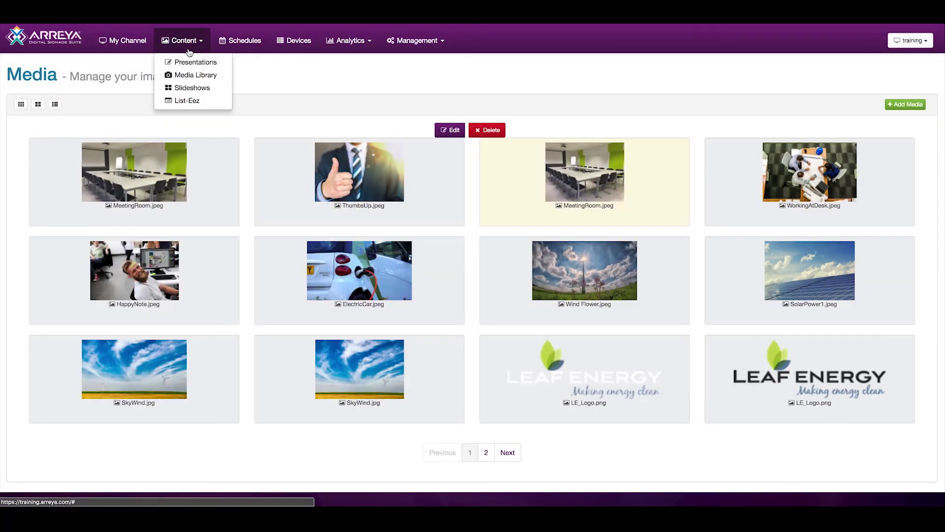
In LE Energy Photos' slides, drag SolarPower1.jpeg into third place ahead of the wind turbine.
click(206, 90)
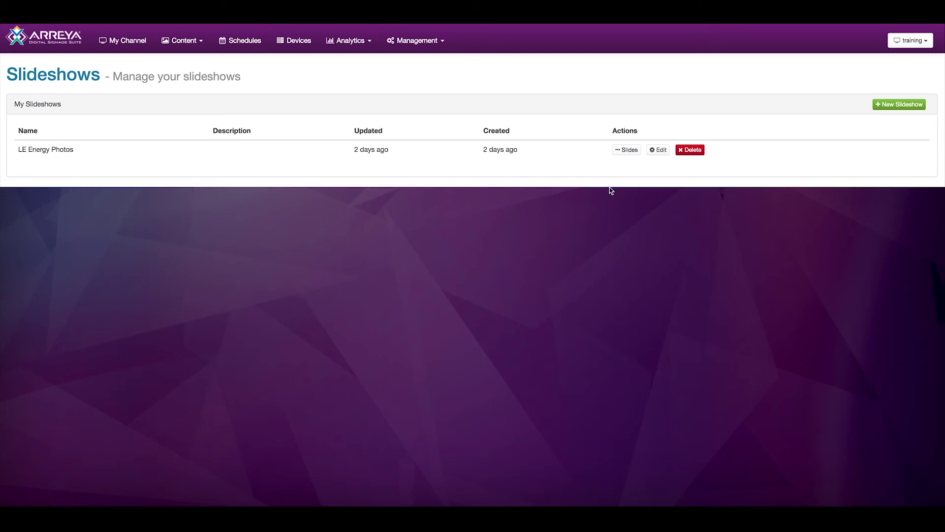
click(624, 154)
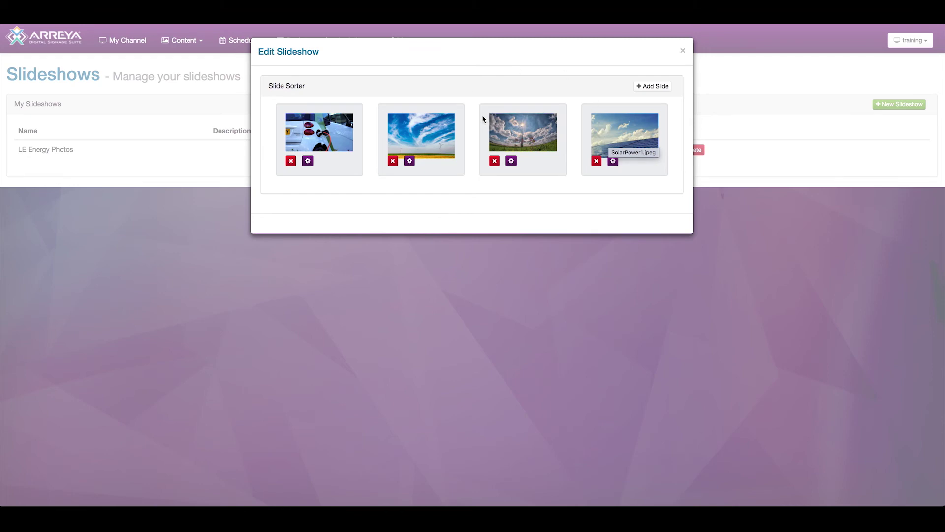
drag(608, 141, 515, 142)
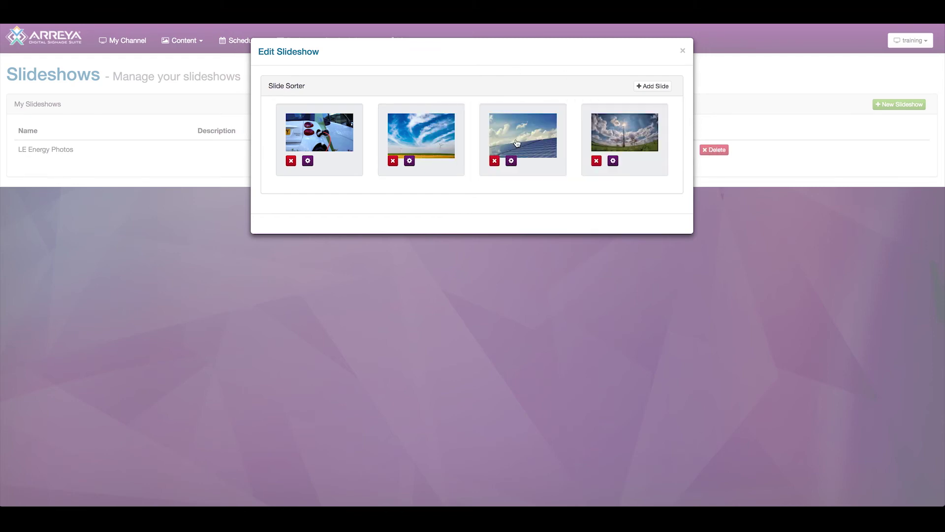
click(650, 87)
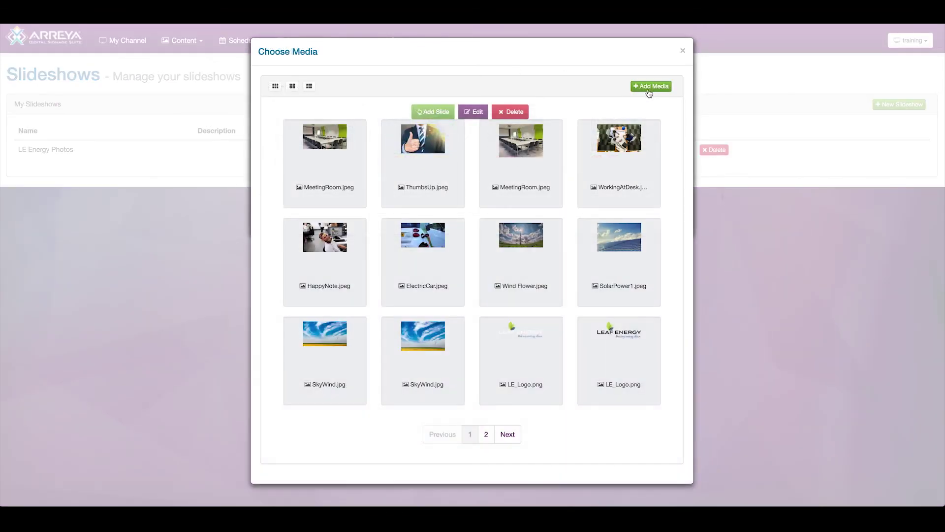
click(352, 162)
click(423, 161)
click(433, 166)
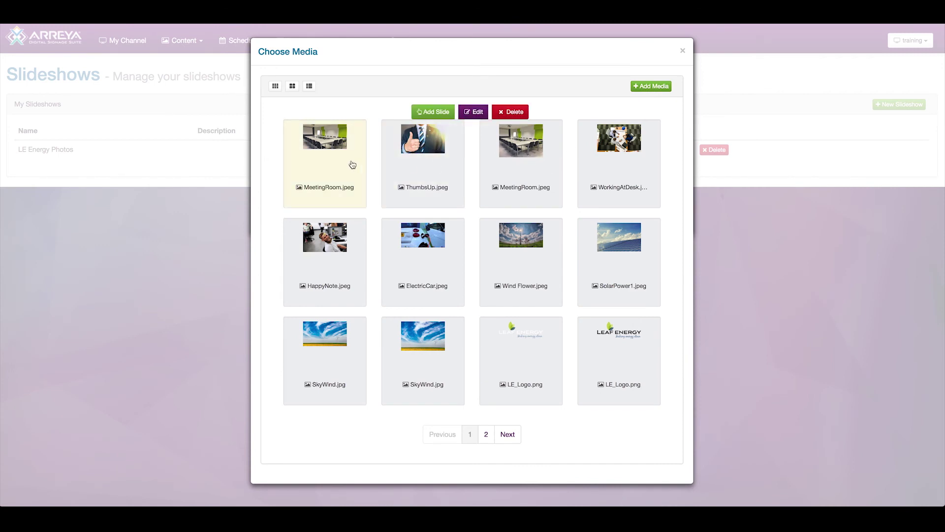
click(352, 164)
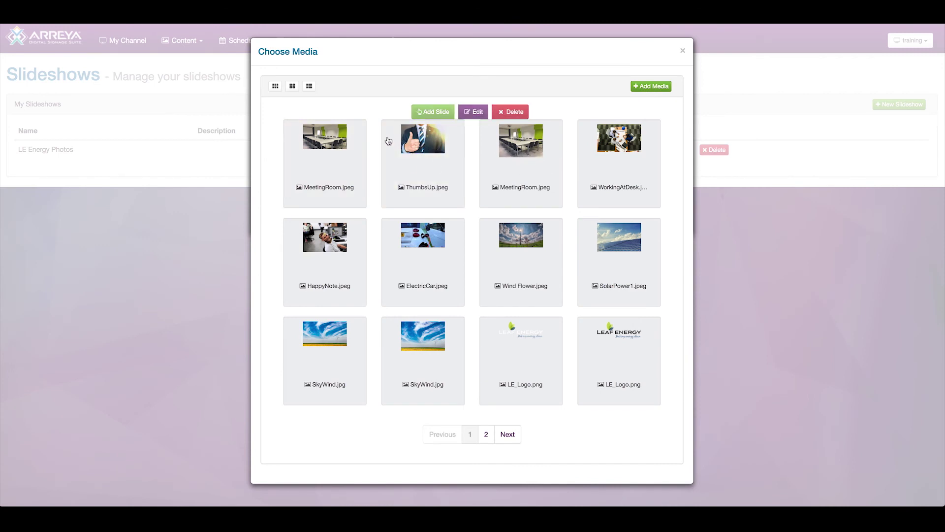
click(682, 51)
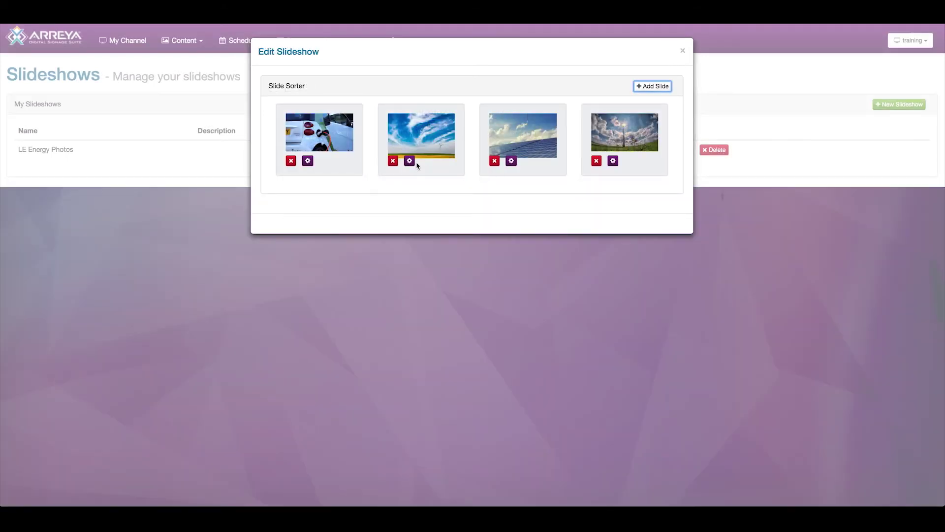
click(409, 161)
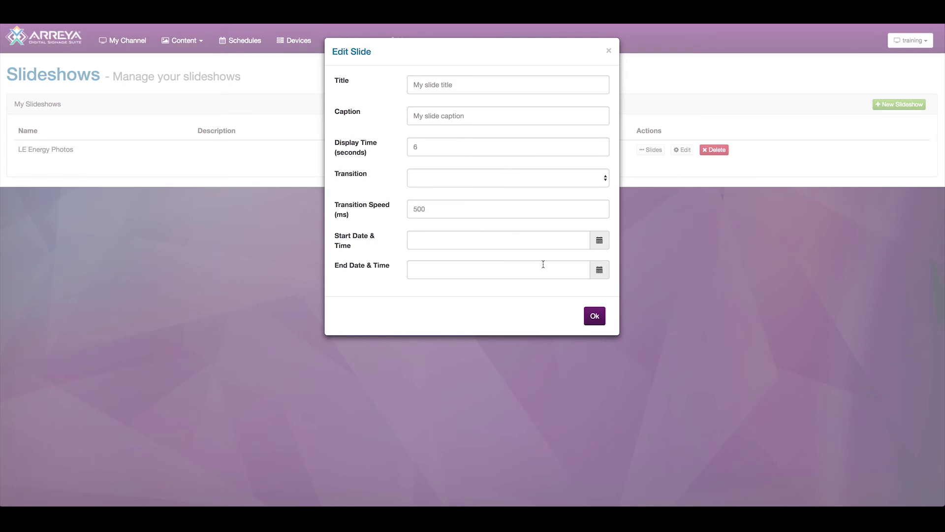
Confirm the Edit Slide settings with Ok and close the Edit Slideshow dialog.
click(594, 317)
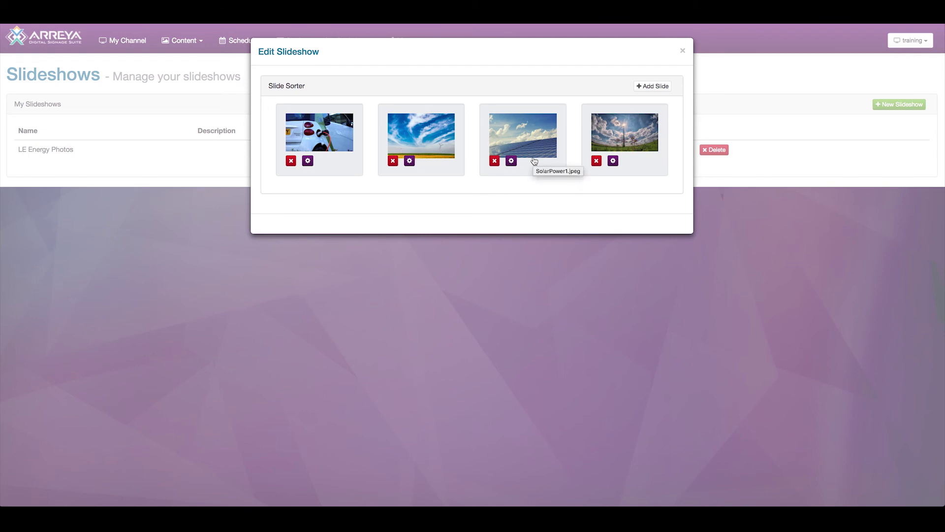
click(681, 51)
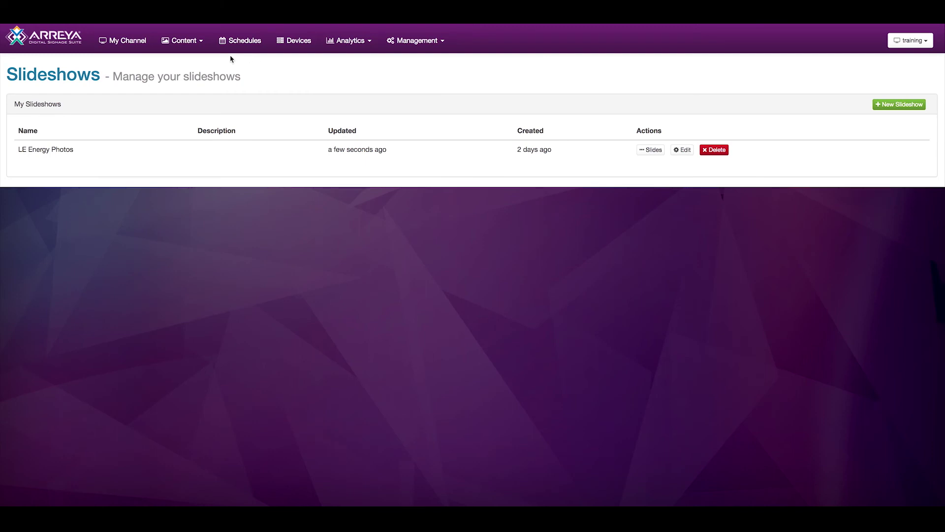
Open List-Eez, cancel a New List form, then go to the Presentations page.
click(204, 49)
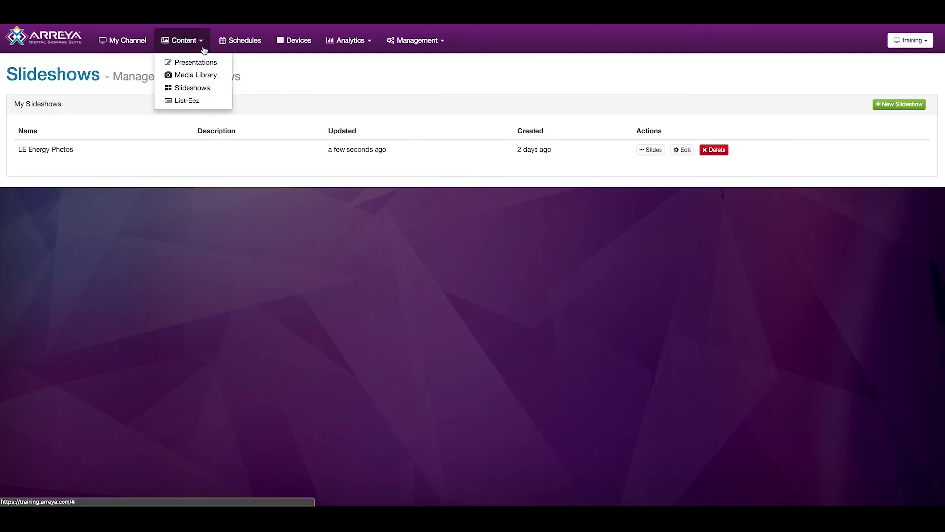
click(200, 104)
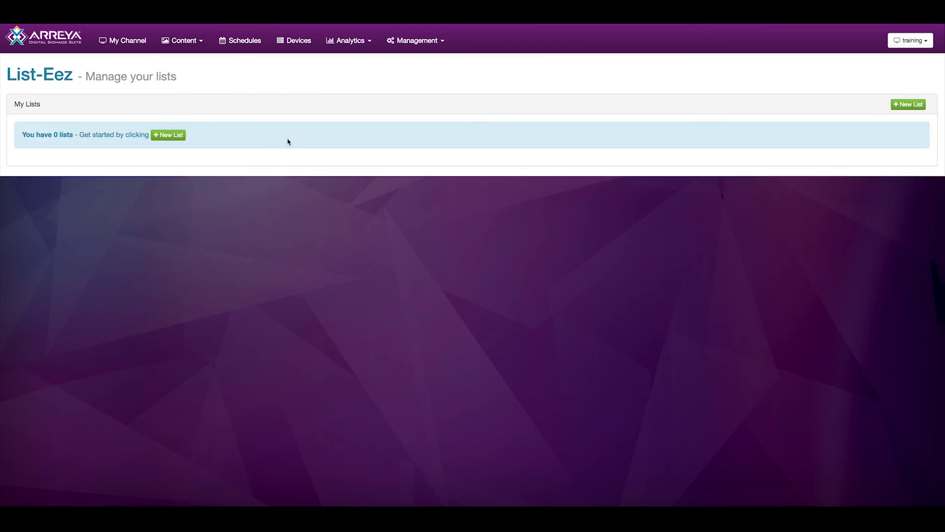
click(173, 135)
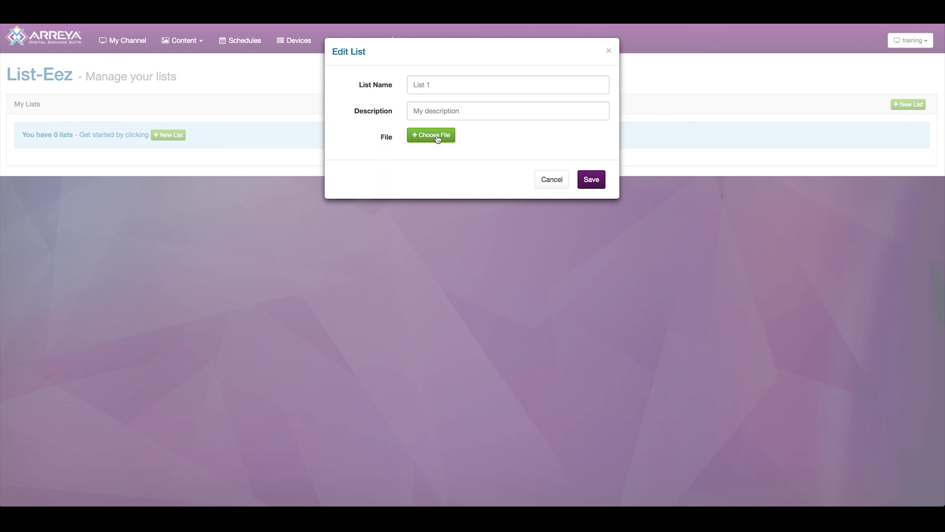
click(561, 184)
click(184, 49)
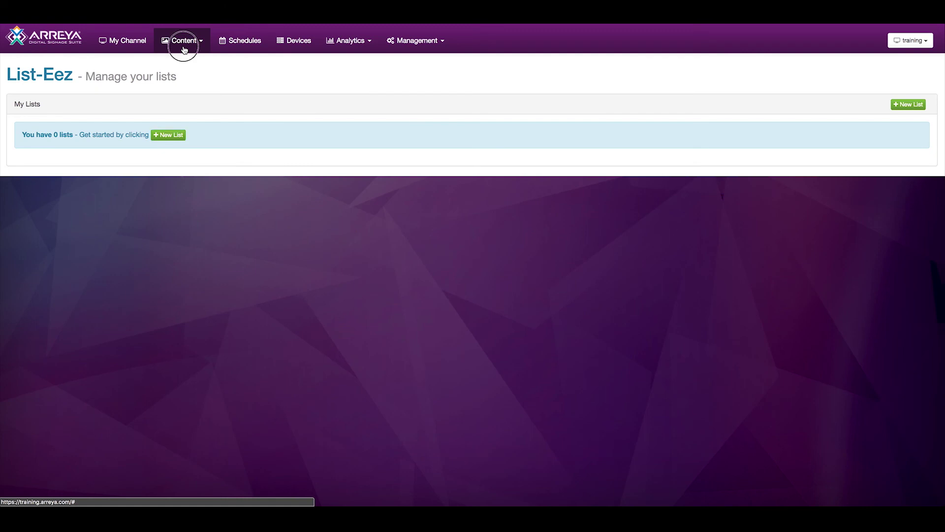
click(190, 61)
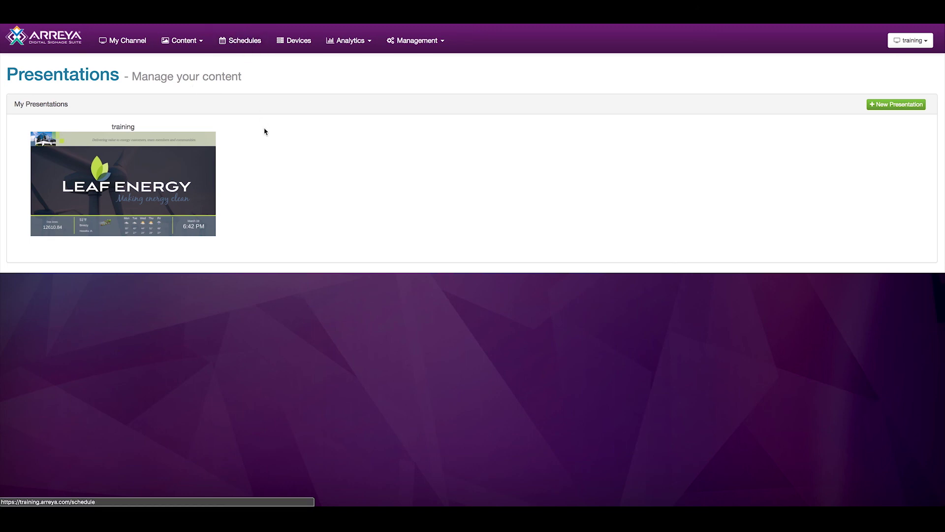
Begin a new presentation from the Presentations page, which already lists the 'training' presentation.
mouse_move(48, 182)
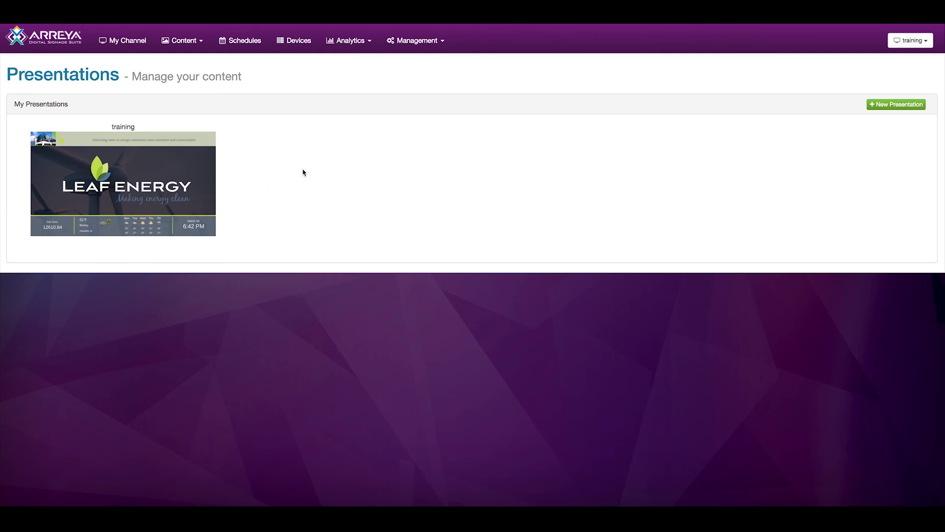
click(906, 106)
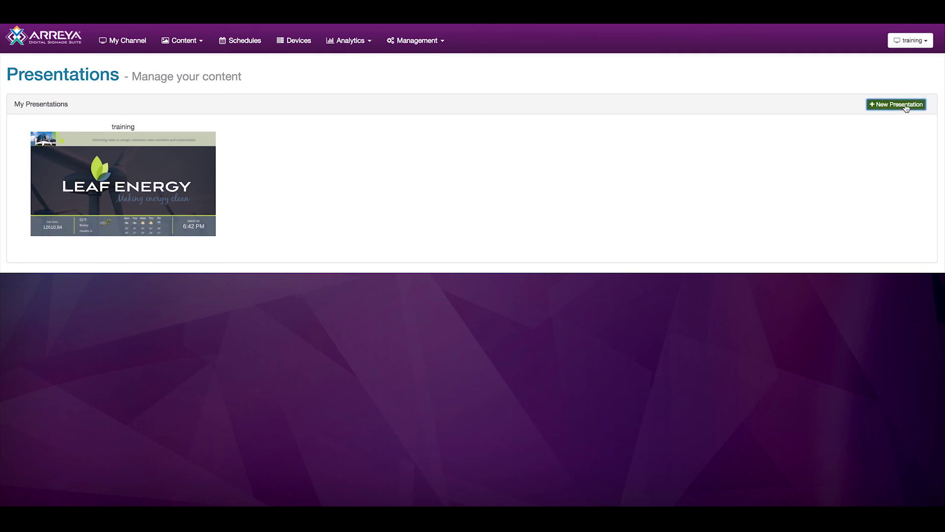